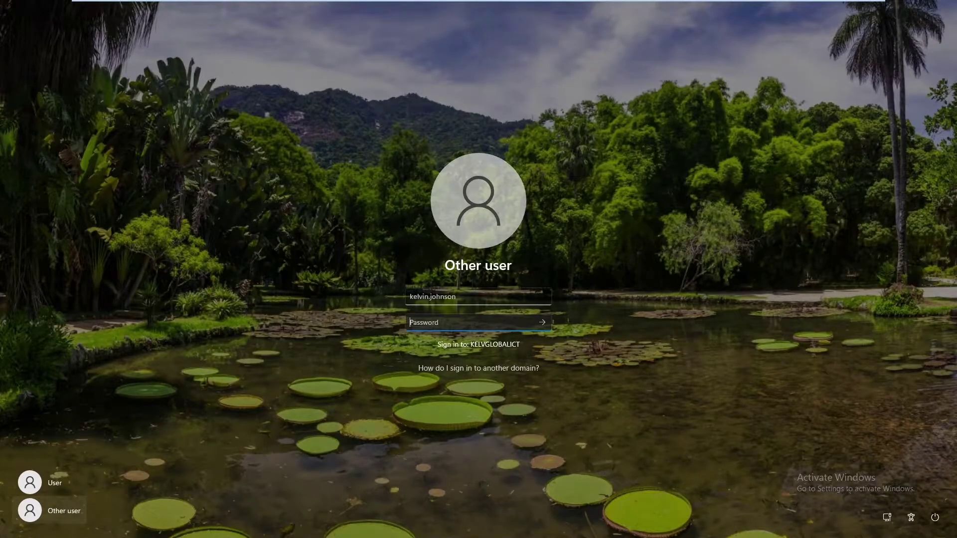
Choose Other user and enter the domain user's username and password on the sign-in screen.
{"action": "key", "text": "Return"}
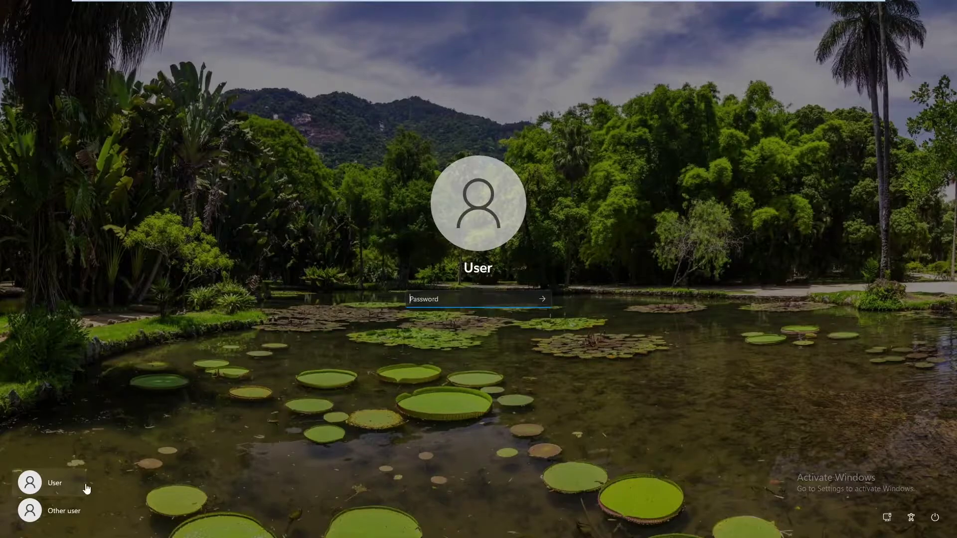
{"action": "left_click", "coordinate": [75, 511]}
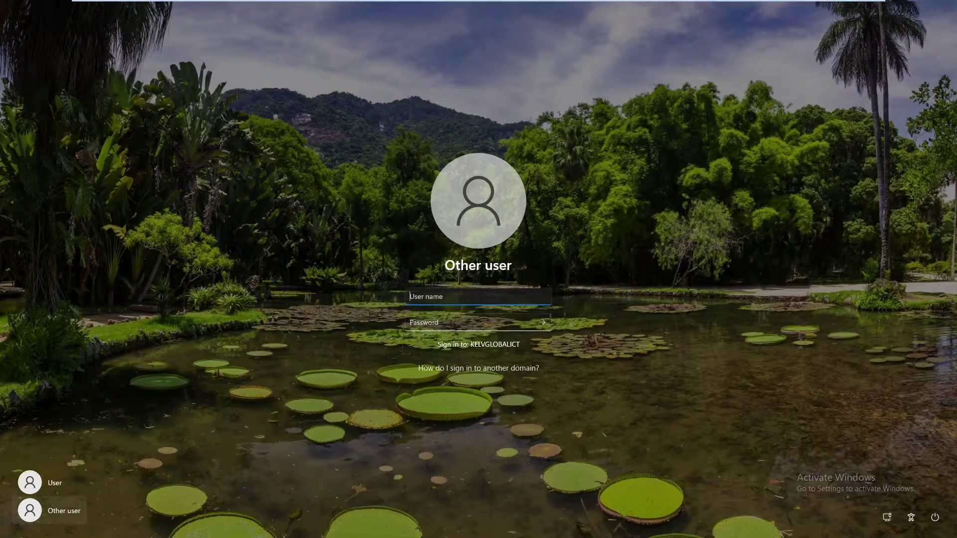
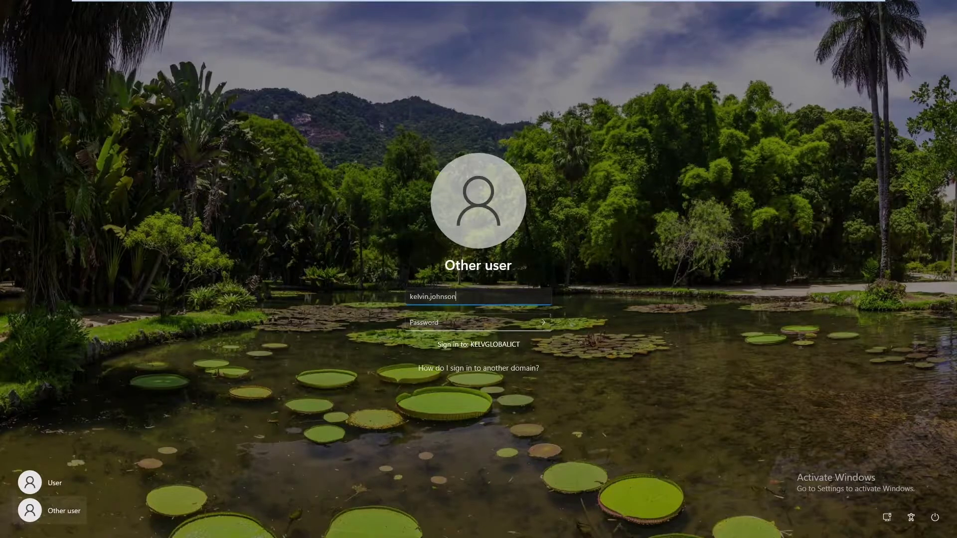
{"action": "key", "text": "Tab"}
{"action": "type", "text": "••"}
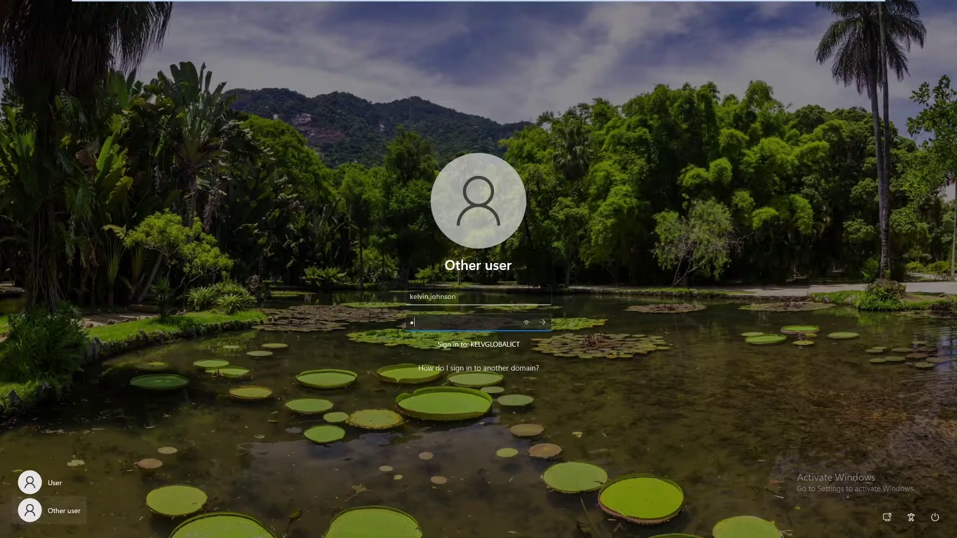
{"action": "type", "text": "•••••••"}
Submit the domain credentials, which triggers the workstation trust-relationship error.
{"action": "key", "text": "Return"}
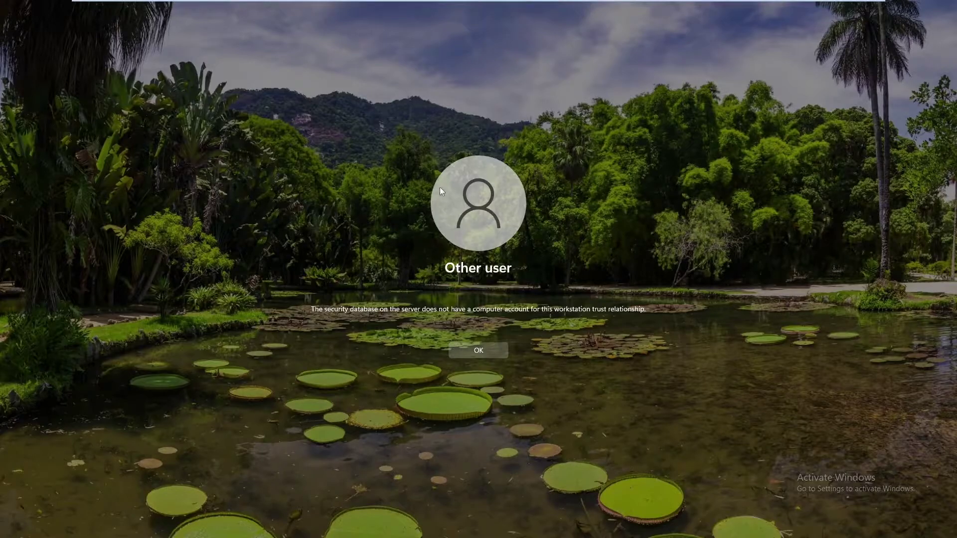
On the DC01 domain controller, open a Command Prompt window with cmd.
{"action": "mouse_move", "coordinate": [486, 4]}
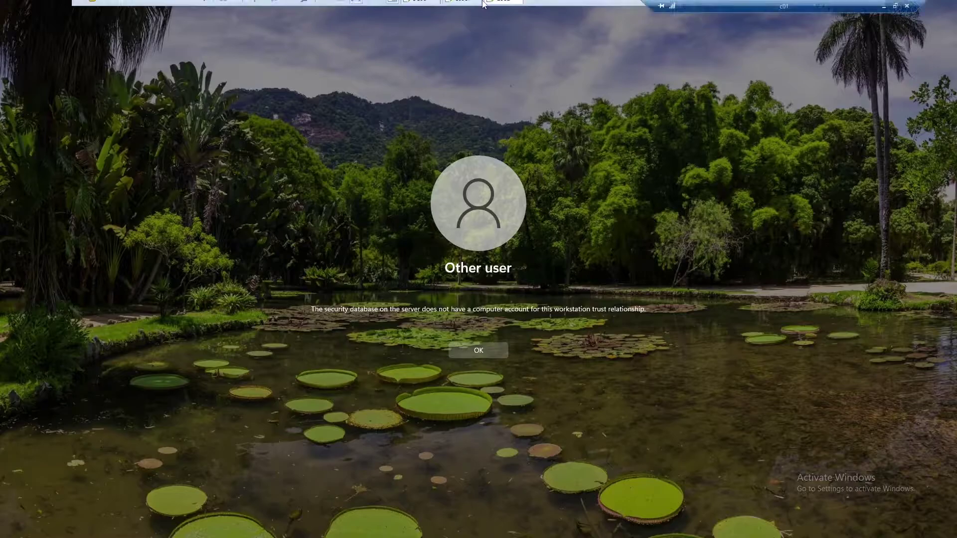
{"action": "left_click", "coordinate": [416, 9]}
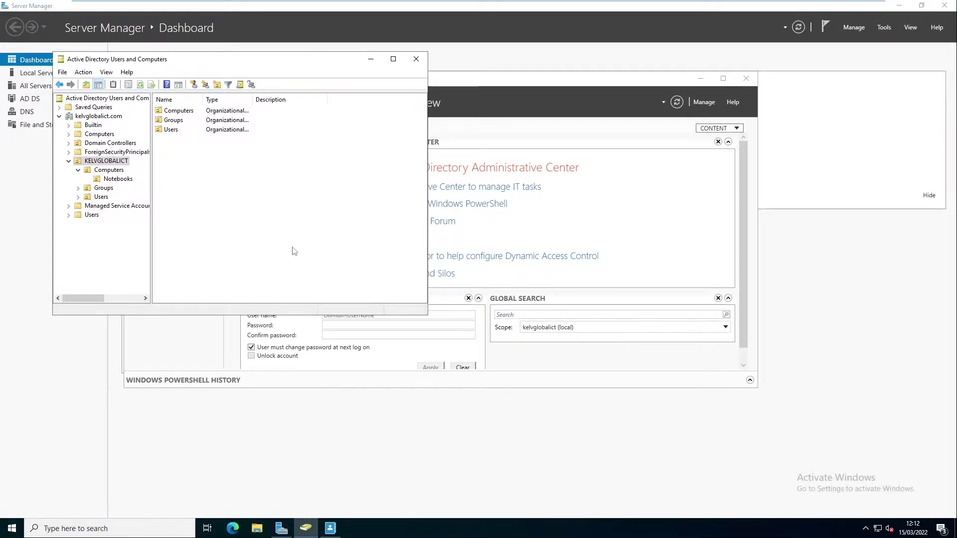
{"action": "key", "text": "super+r"}
{"action": "type", "text": "cmd"}
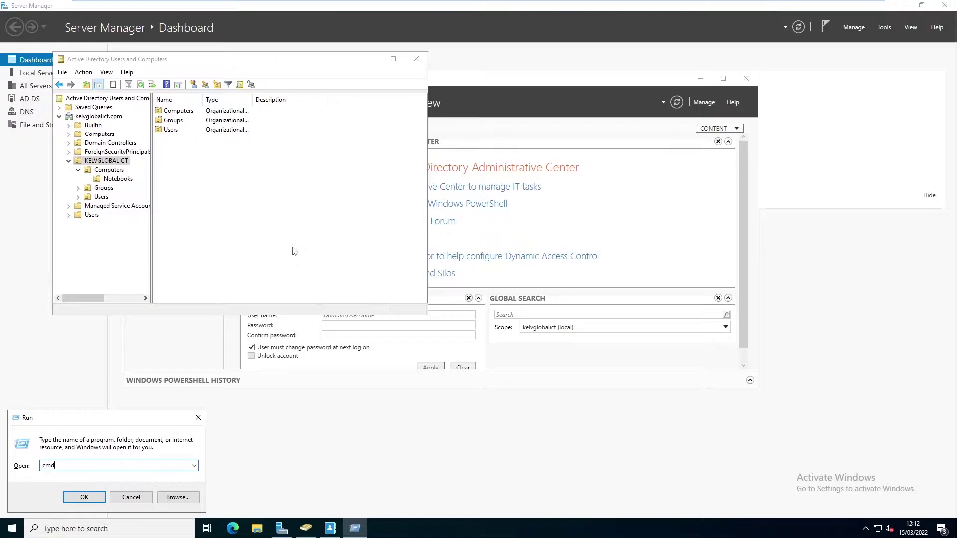
{"action": "key", "text": "Escape"}
{"action": "mouse_move", "coordinate": [648, 5]}
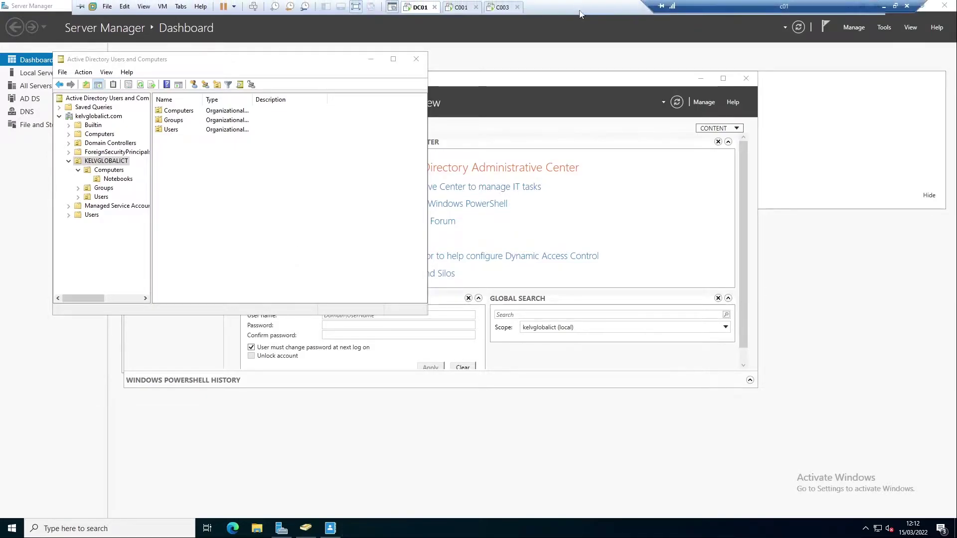
{"action": "left_click", "coordinate": [412, 135]}
{"action": "left_click", "coordinate": [365, 146]}
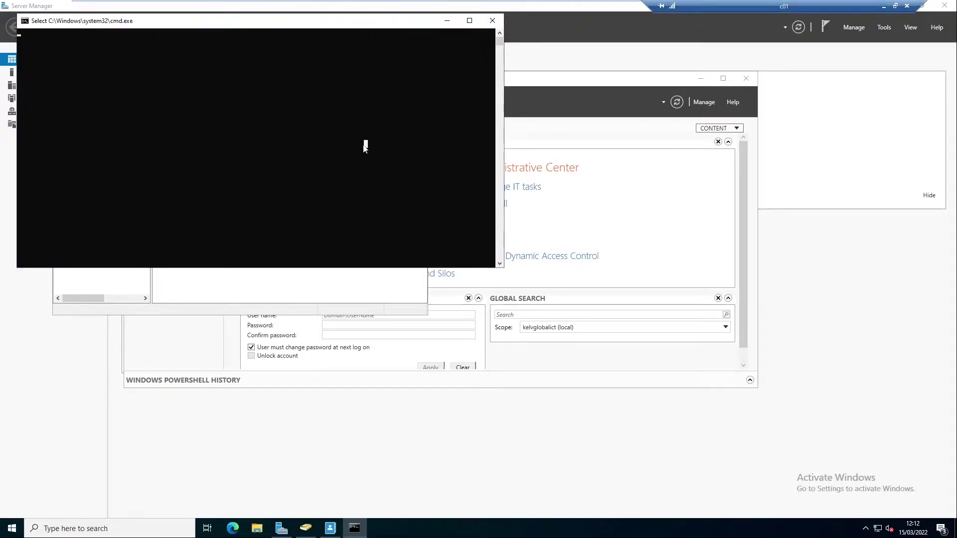
{"action": "left_click", "coordinate": [322, 136]}
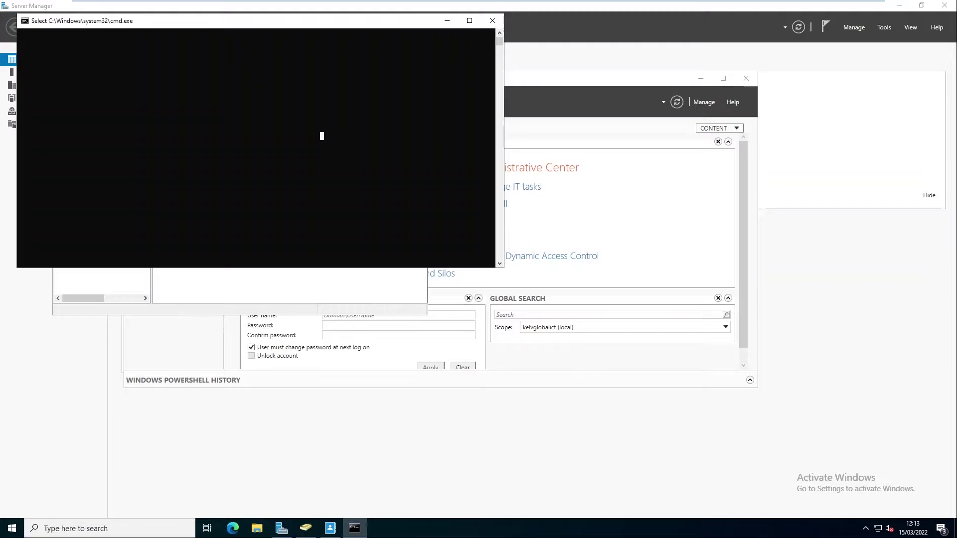
Ping c003, which resolves to 192.168.126.173 but times out, then return to Active Directory.
{"action": "type", "text": "ping"}
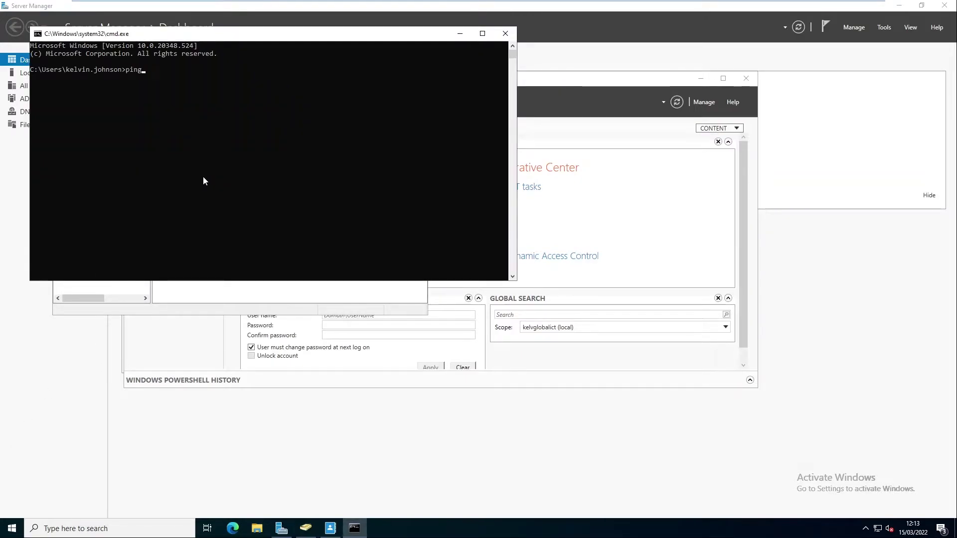
{"action": "type", "text": " c002"}
{"action": "type", "text": "3"}
{"action": "key", "text": "BackSpace"}
{"action": "key", "text": "BackSpace"}
{"action": "type", "text": "3"}
{"action": "key", "text": "Return"}
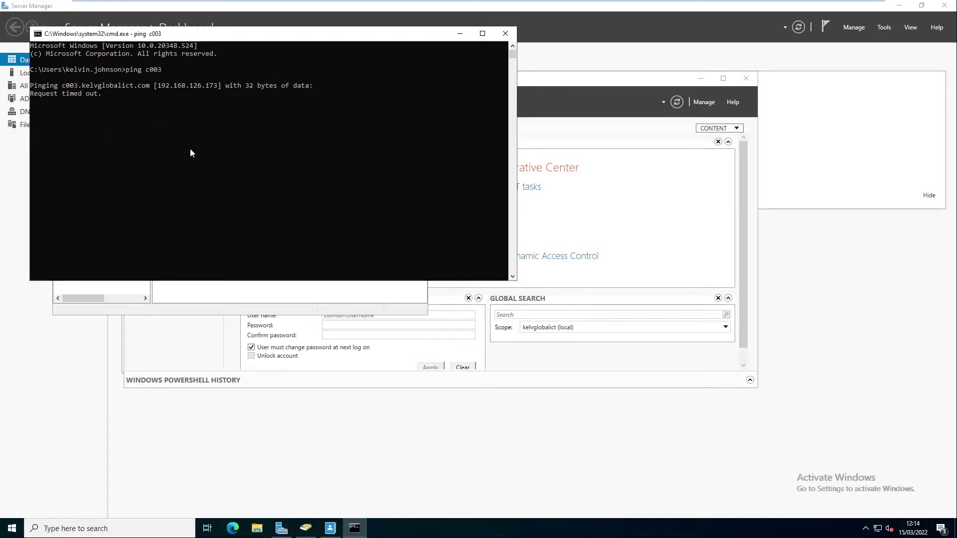
{"action": "left_click", "coordinate": [306, 526]}
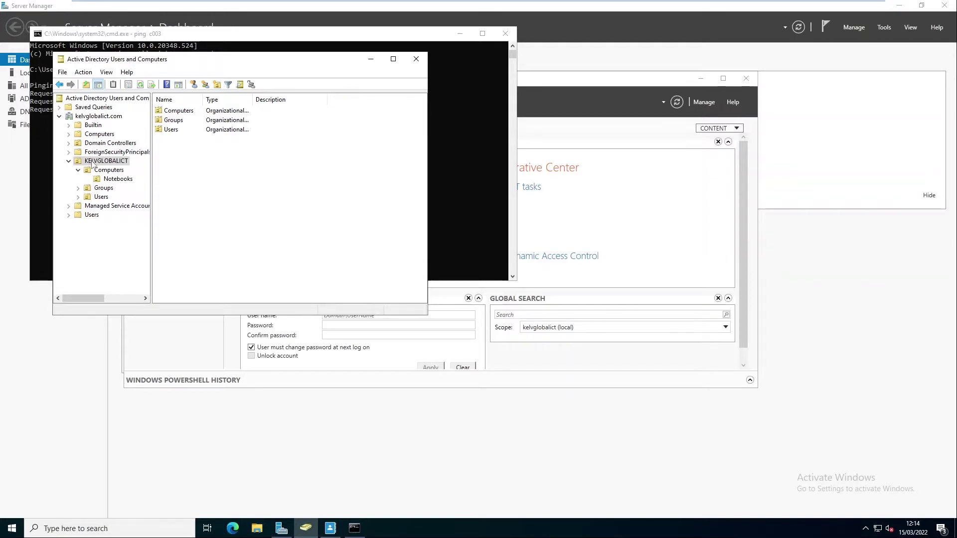
{"action": "left_click", "coordinate": [118, 179]}
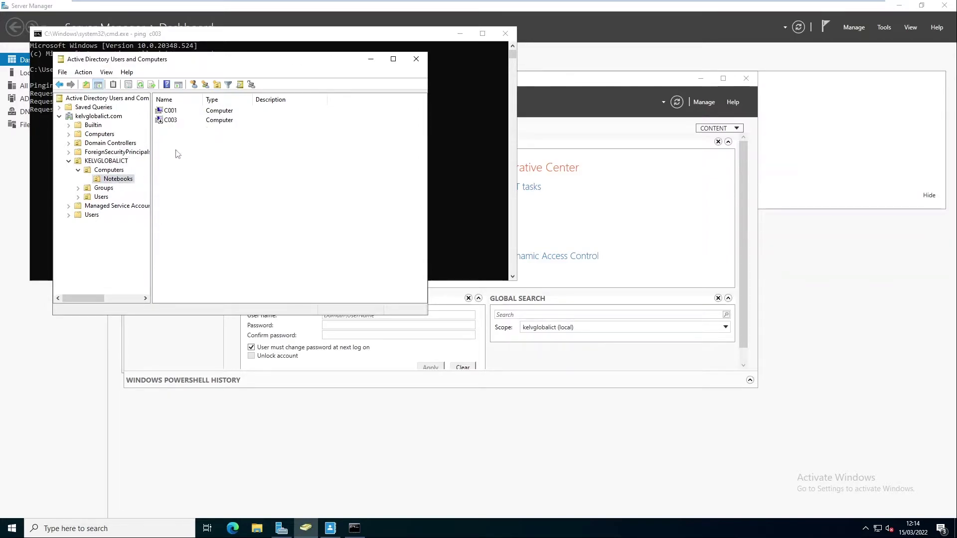
{"action": "left_click", "coordinate": [164, 121]}
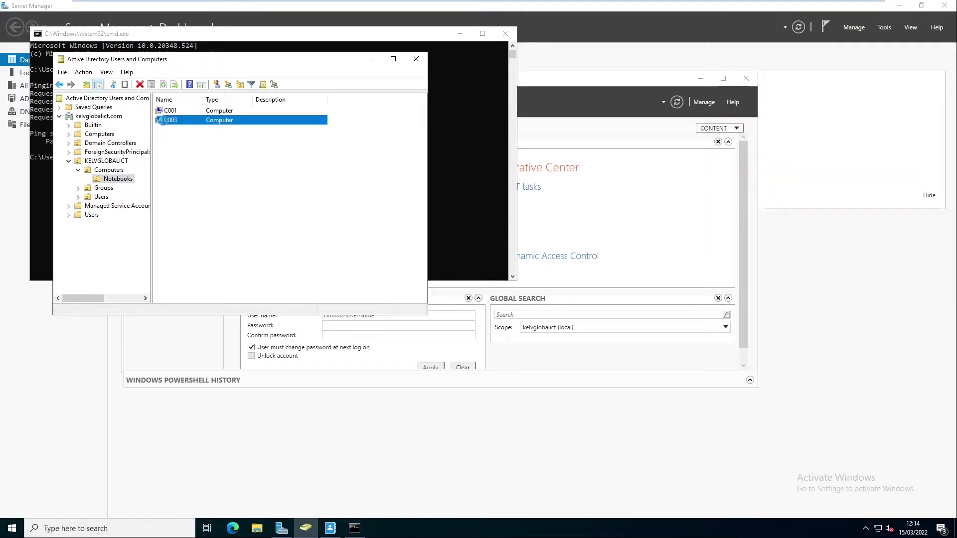
{"action": "right_click", "coordinate": [164, 121]}
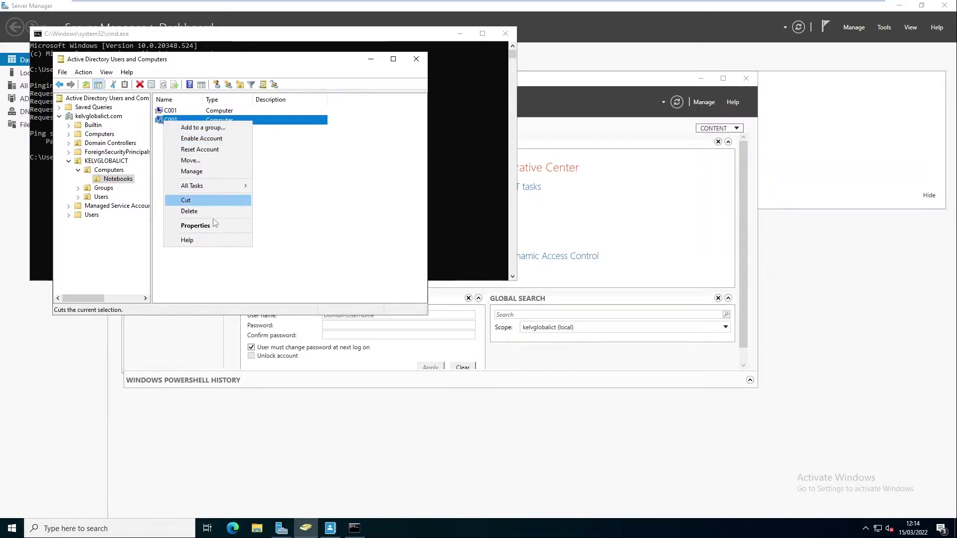
{"action": "left_click", "coordinate": [203, 226]}
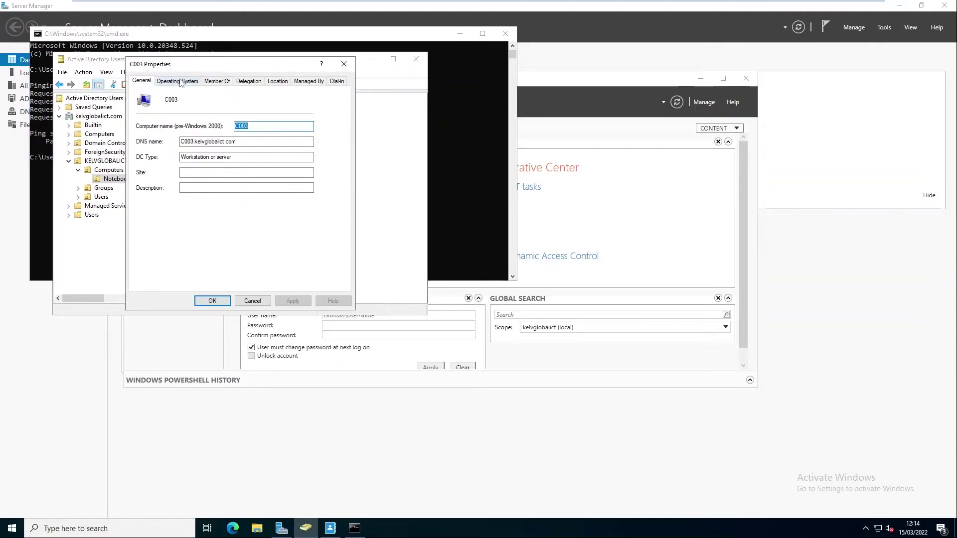
{"action": "left_click", "coordinate": [181, 82]}
{"action": "left_click", "coordinate": [214, 83]}
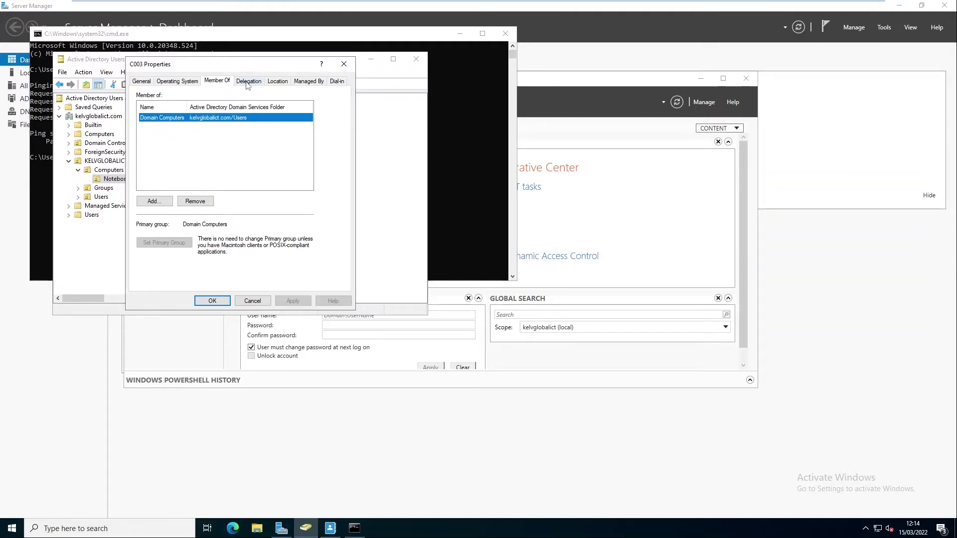
{"action": "left_click", "coordinate": [308, 81]}
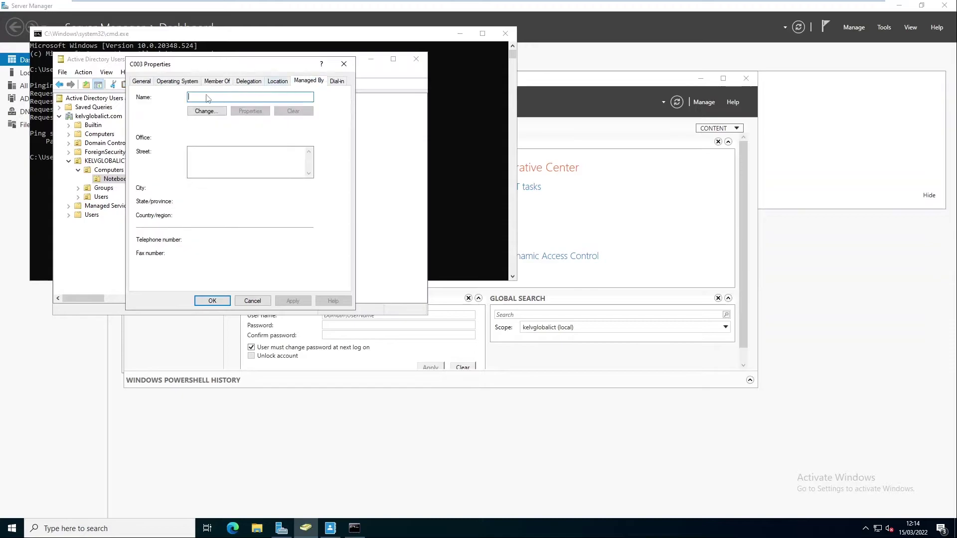
{"action": "left_click", "coordinate": [174, 83]}
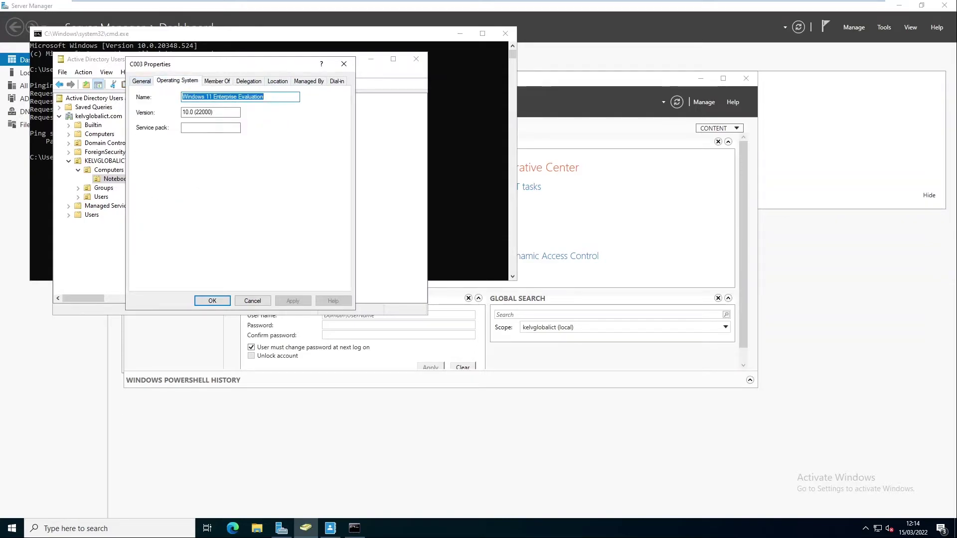
Close C003's properties, then Enable Account on C003 and acknowledge the confirmation.
{"action": "left_click", "coordinate": [344, 64]}
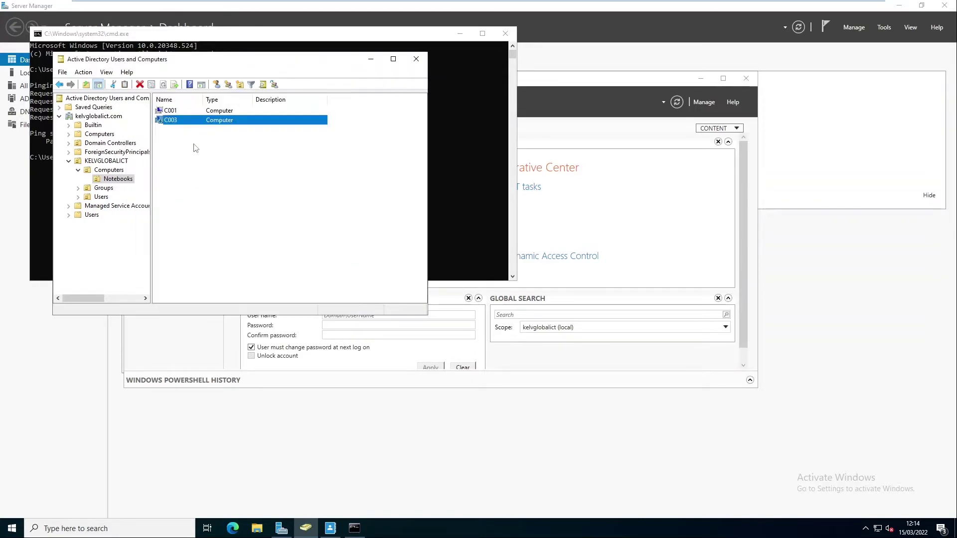
{"action": "right_click", "coordinate": [171, 122]}
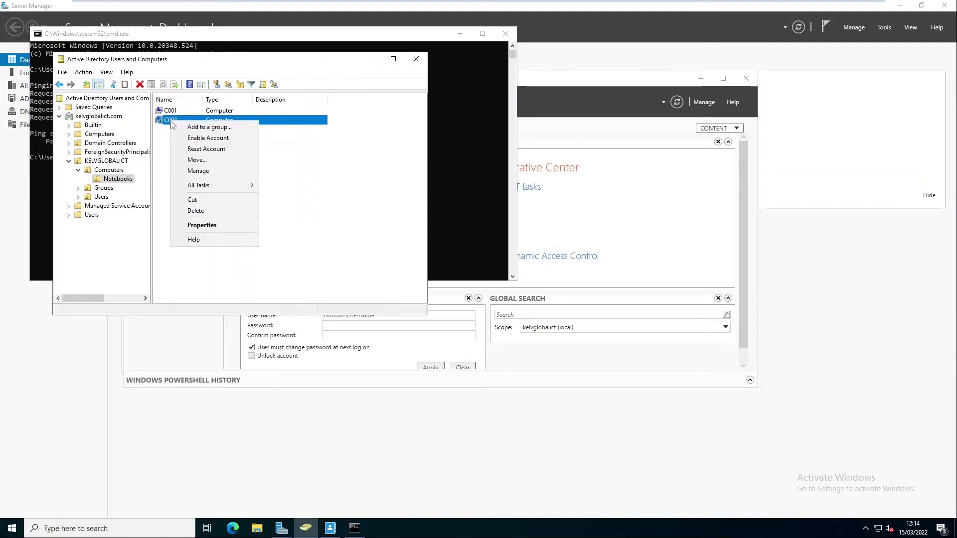
{"action": "left_click", "coordinate": [199, 139]}
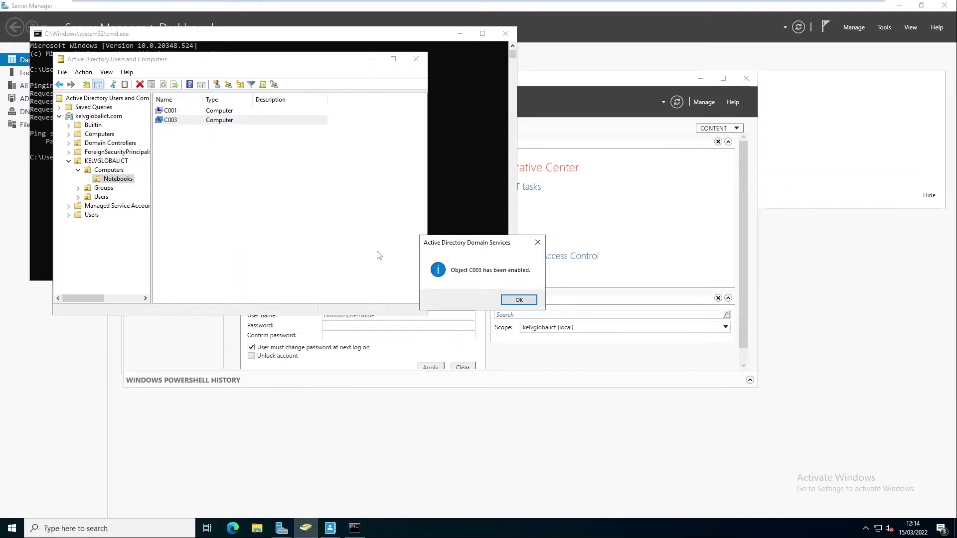
{"action": "left_click", "coordinate": [518, 302]}
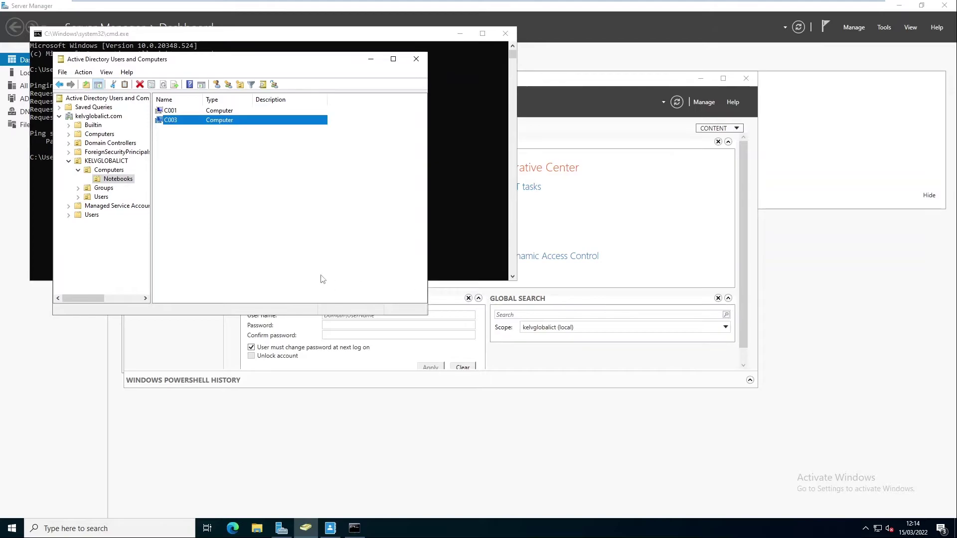
{"action": "left_click", "coordinate": [326, 274]}
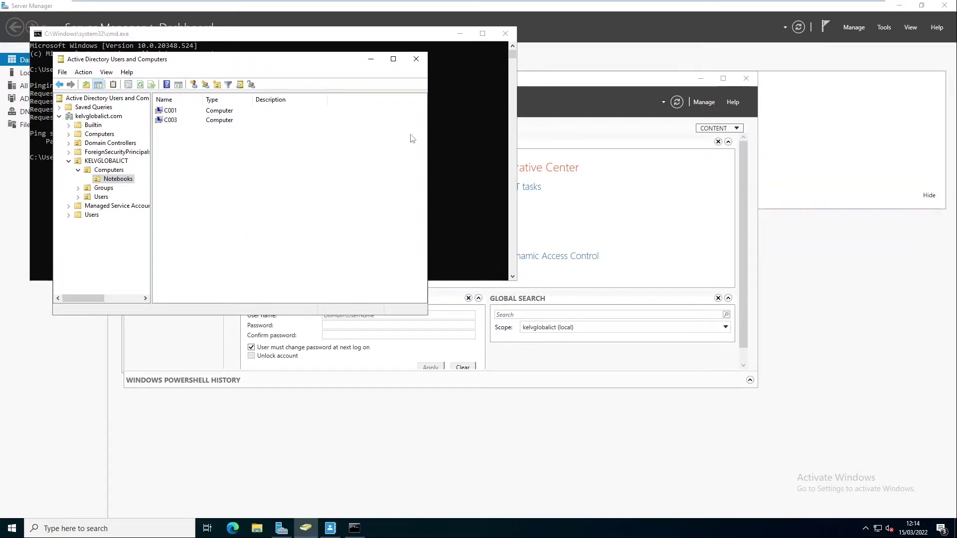
{"action": "mouse_move", "coordinate": [667, 3]}
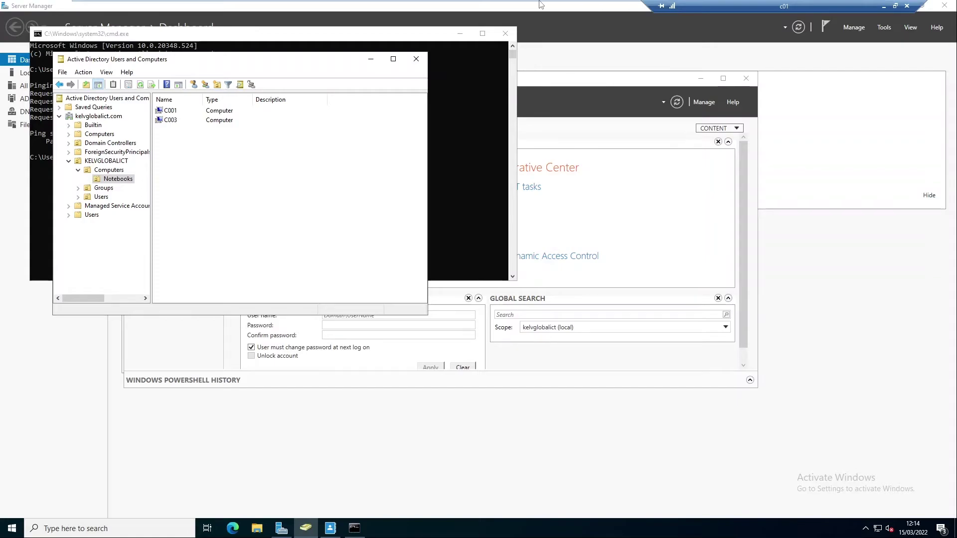
On the C003 machine, sign in as Other user with the domain user's username and password.
{"action": "left_click", "coordinate": [502, 7]}
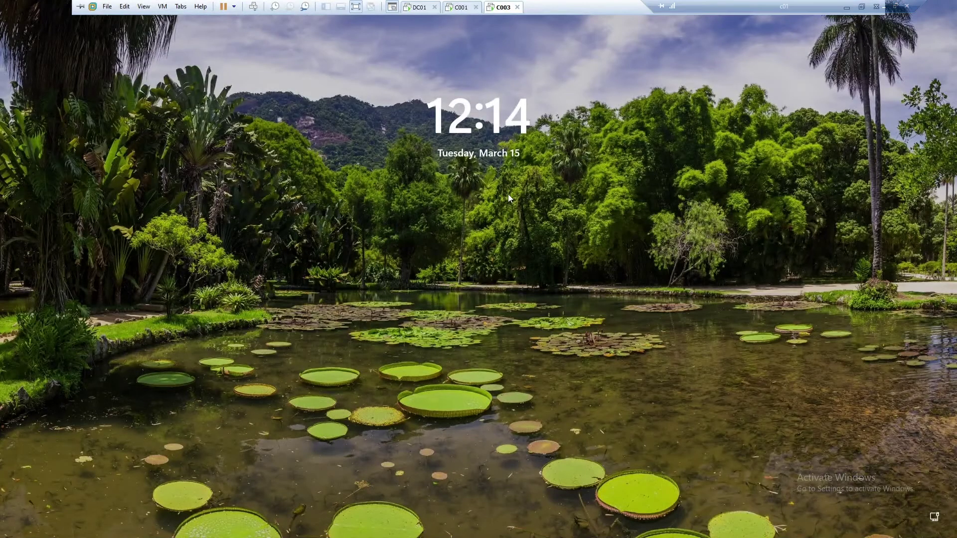
{"action": "left_click", "coordinate": [484, 246]}
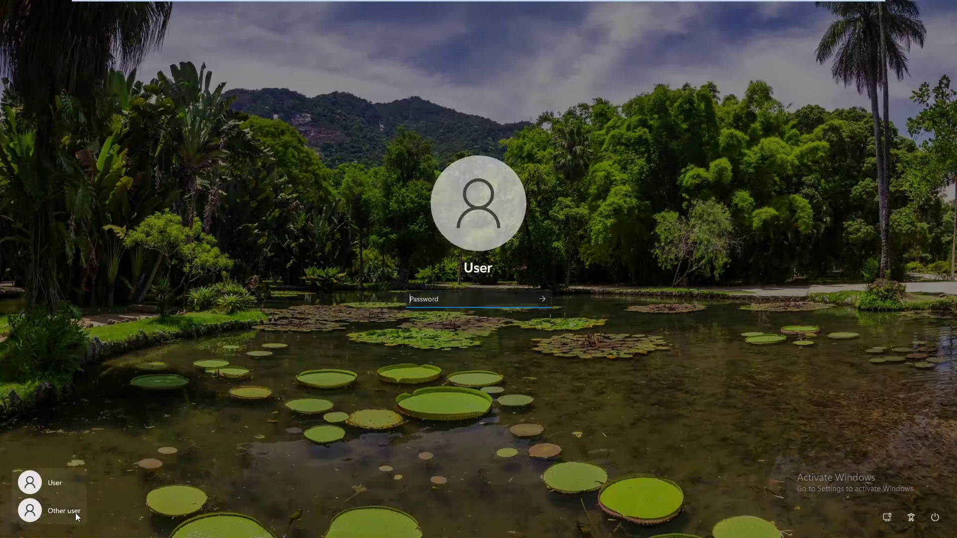
{"action": "left_click", "coordinate": [75, 513]}
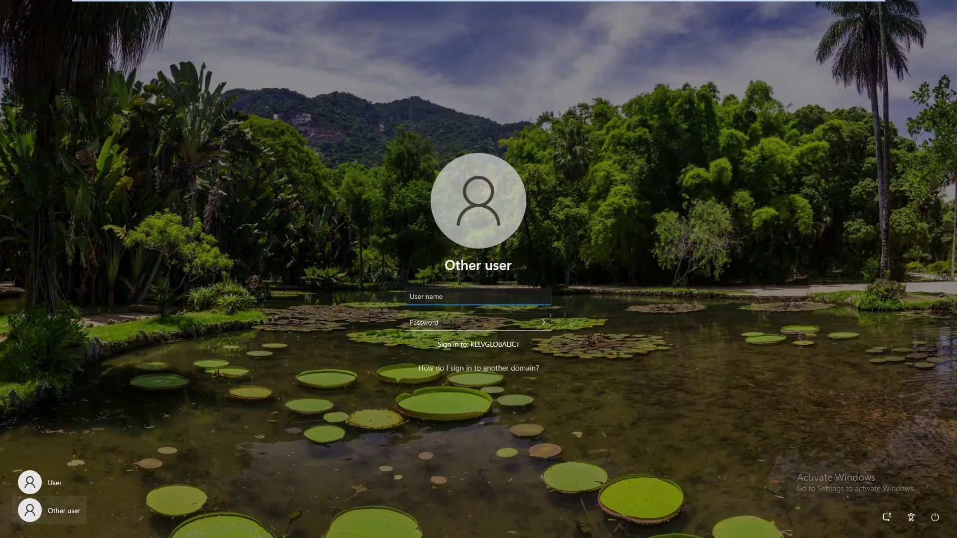
{"action": "key", "text": "Tab"}
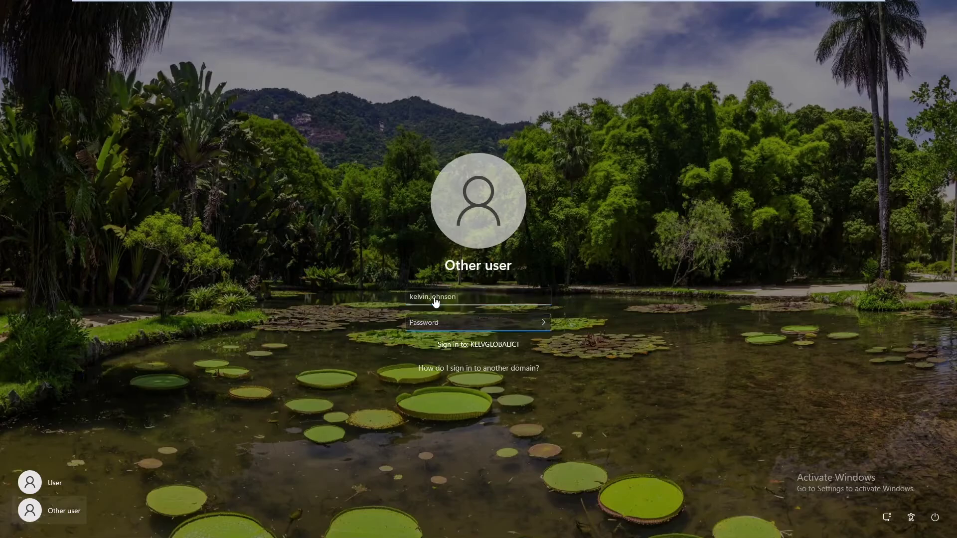
{"action": "type", "text": "•••••••••"}
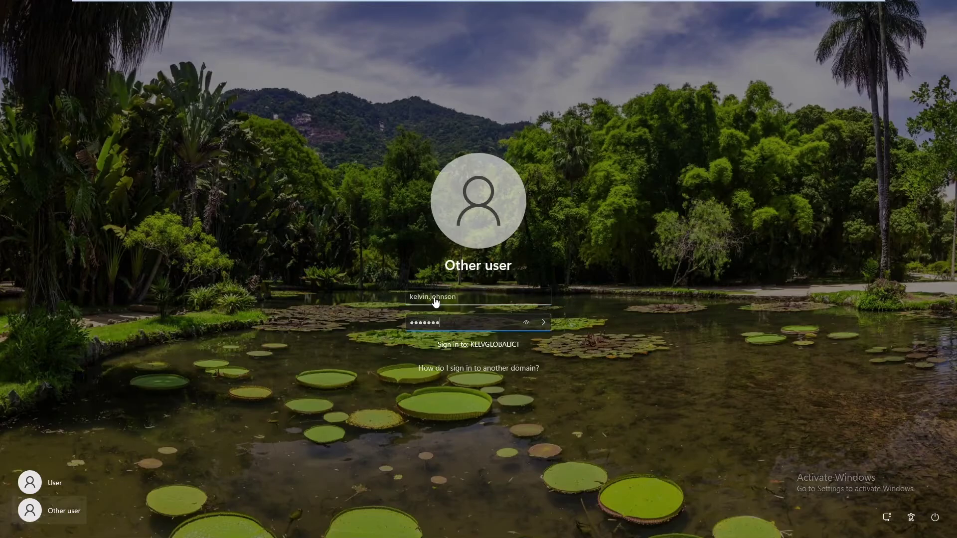
{"action": "key", "text": "Return"}
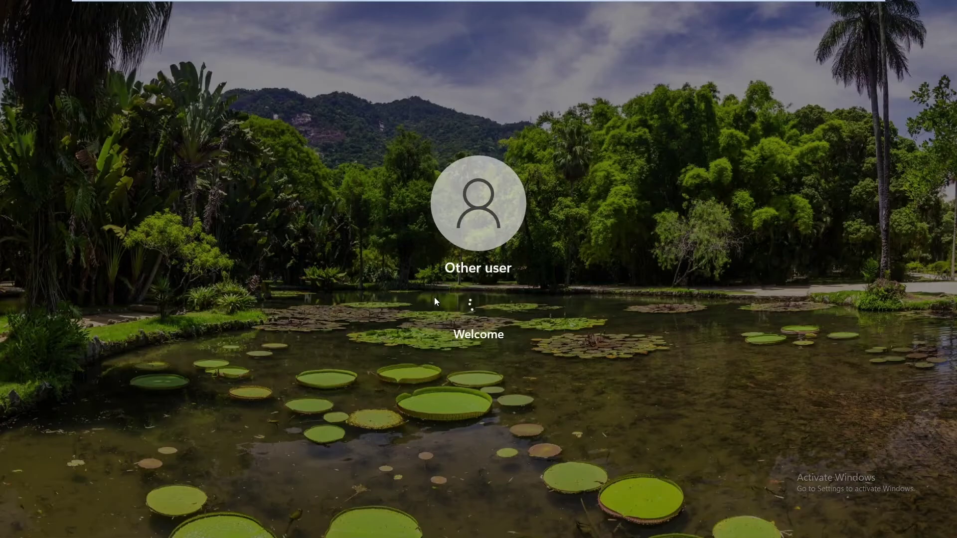